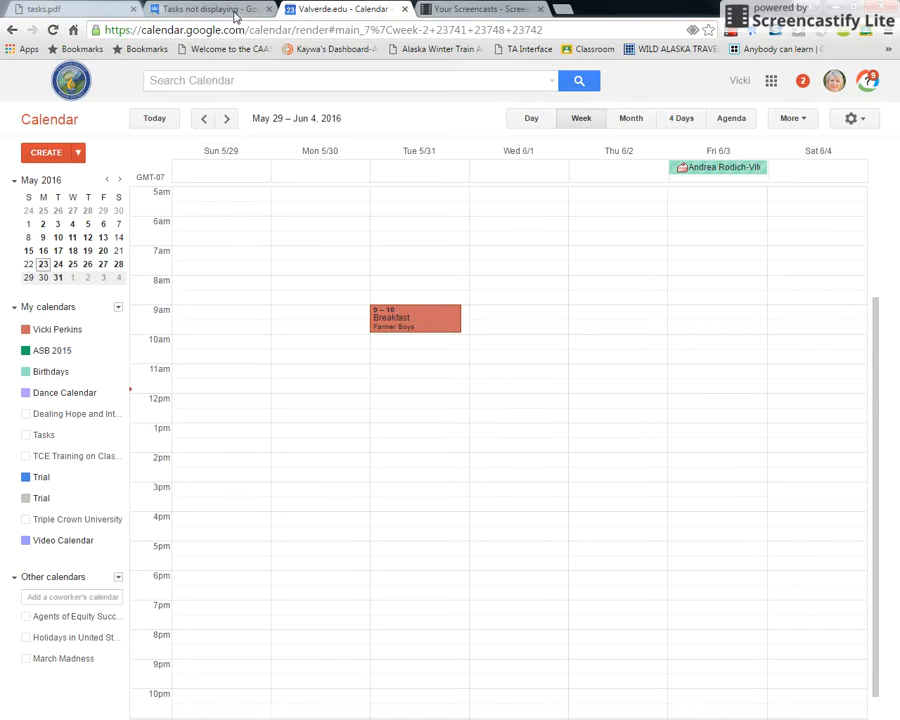
Create a calendar named 'Social Committee' with the description 'all events this year'
click(118, 310)
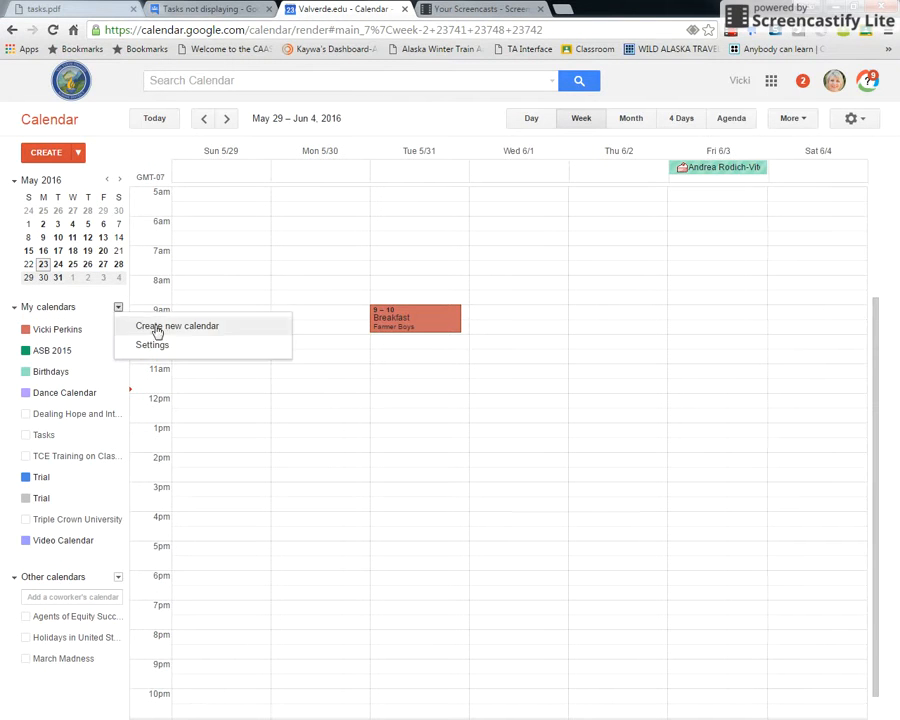
click(157, 330)
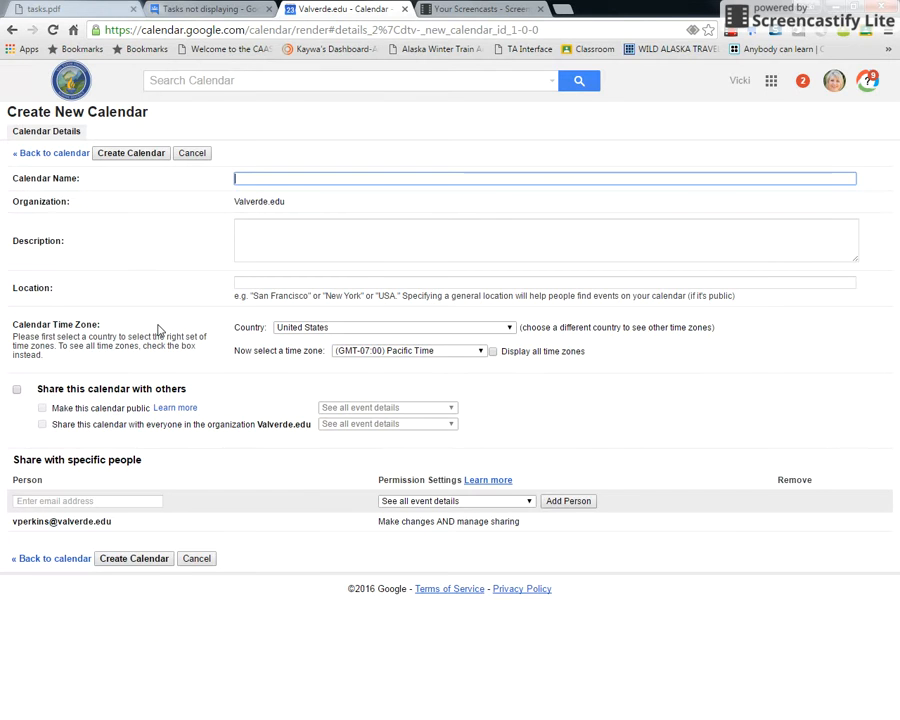
text(Social )
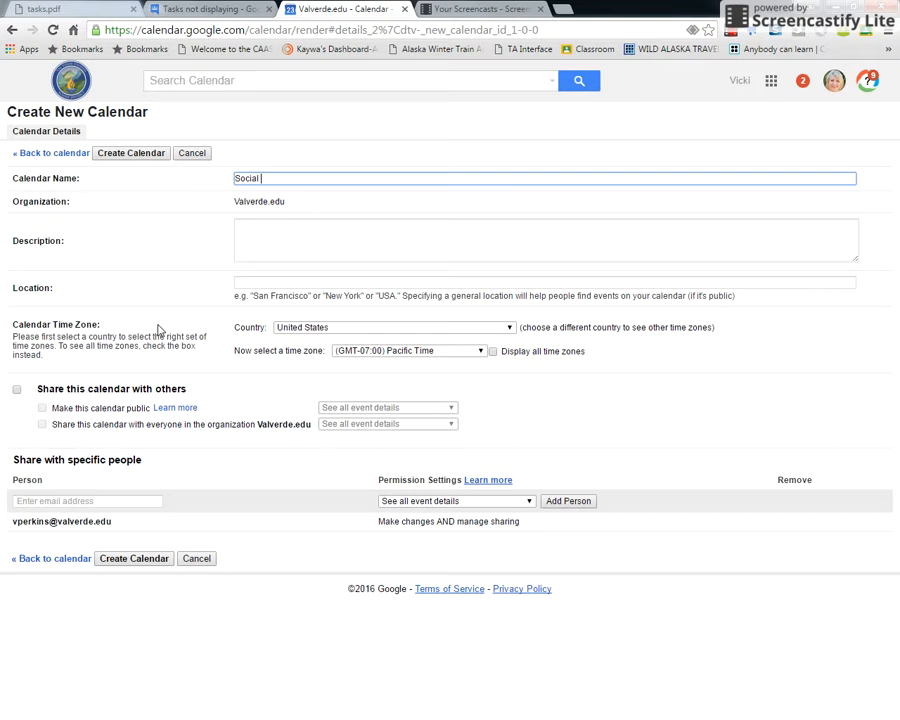
text(Committee)
click(284, 232)
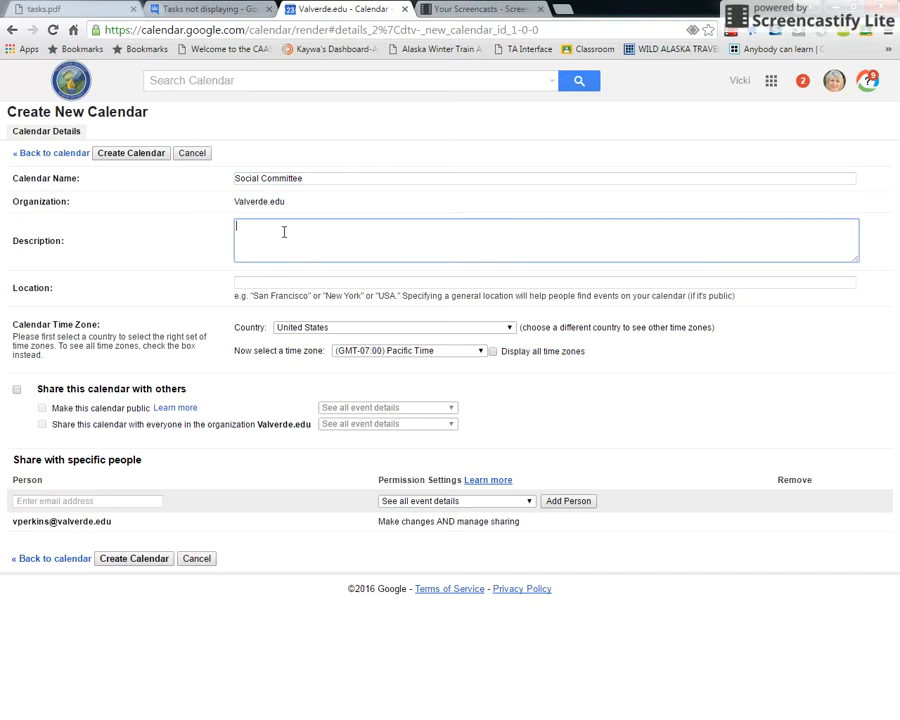
text(all events this year)
click(114, 559)
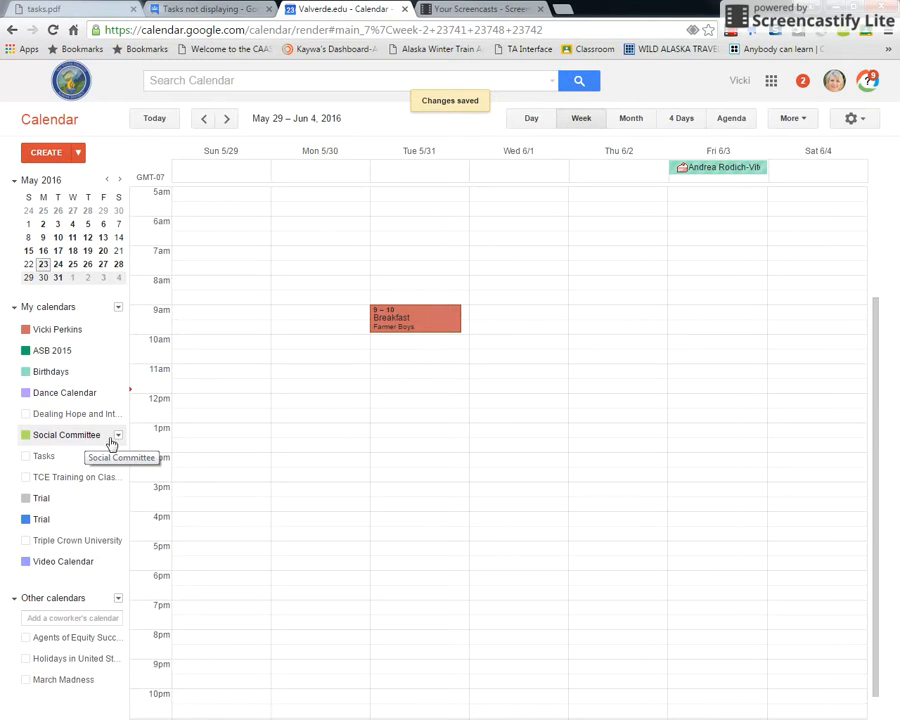
click(118, 437)
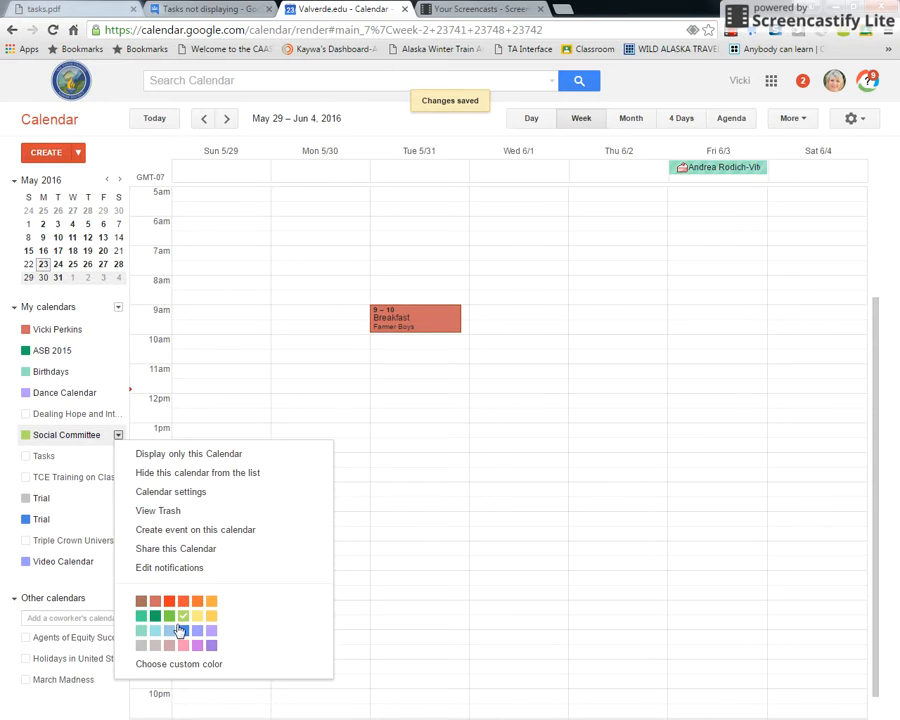
click(60, 441)
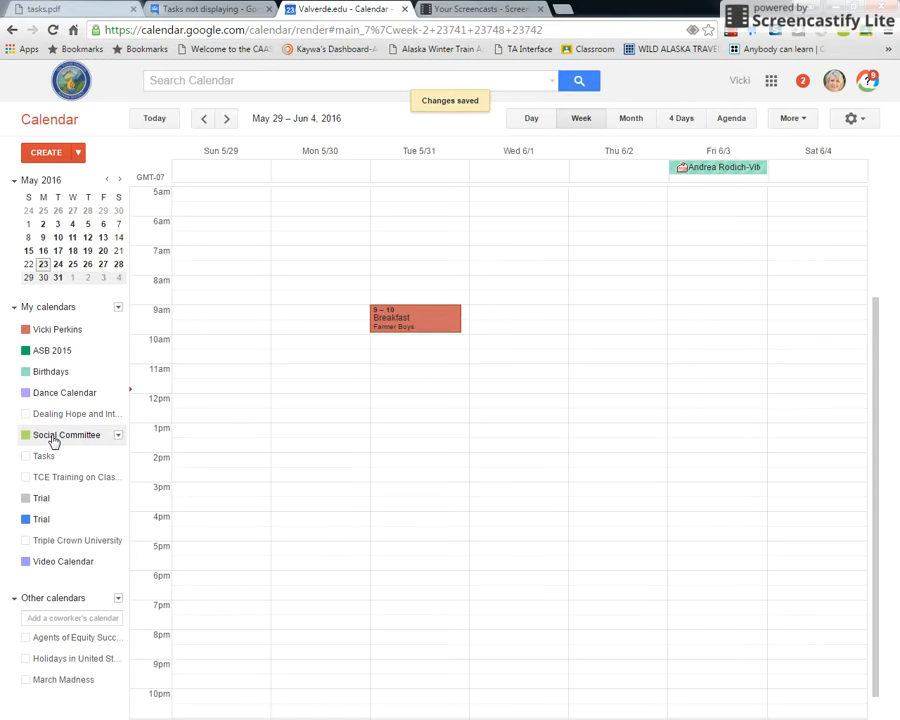
Create a 7am 'Breakfast' event on Wed 6/1 located at Farmer Boys
double_click(520, 260)
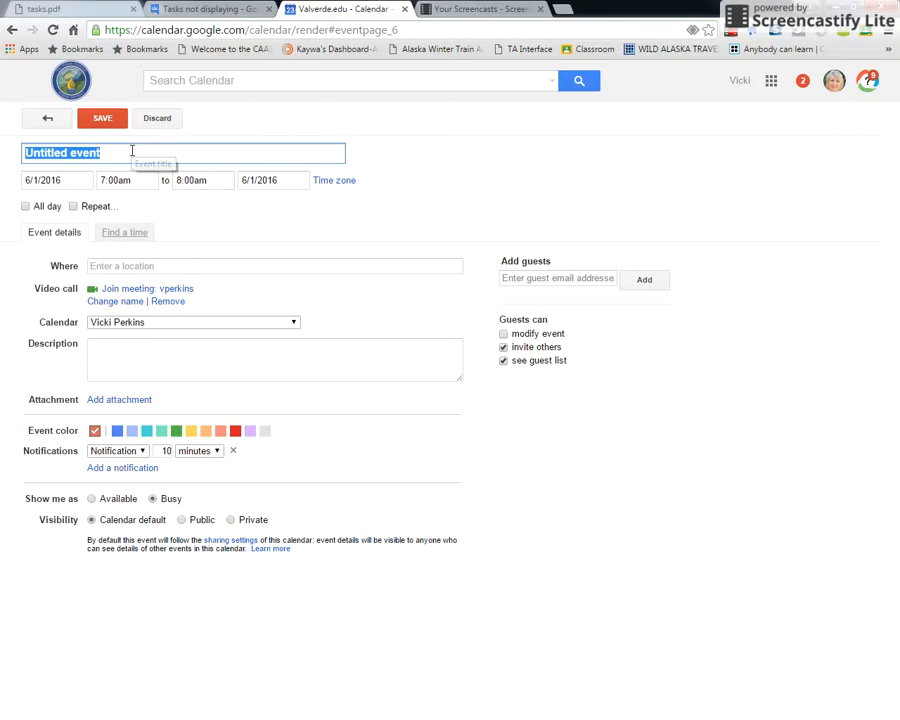
text(Breakfast)
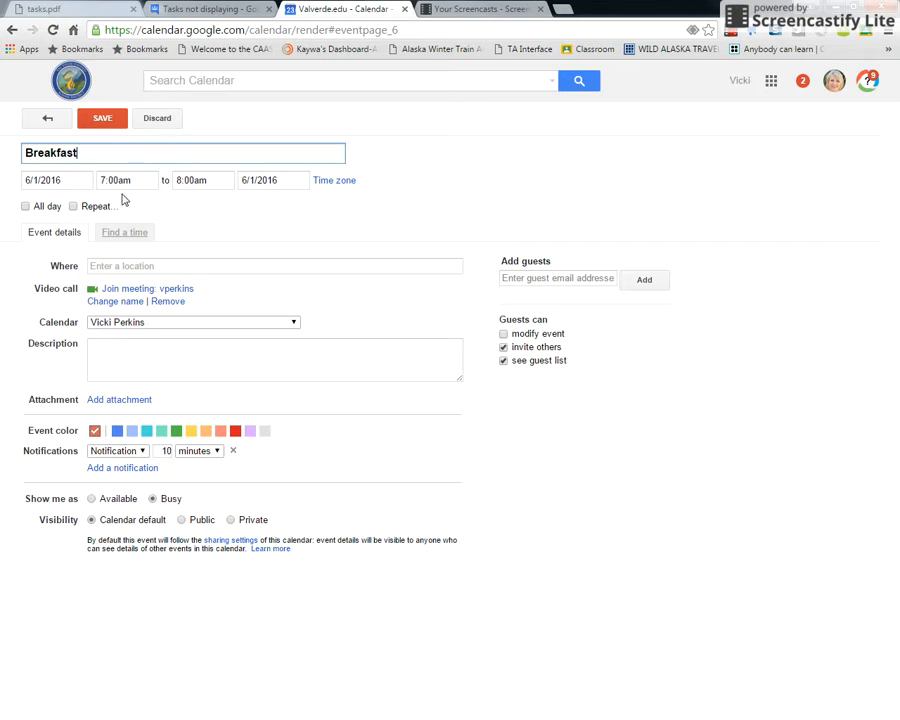
click(133, 264)
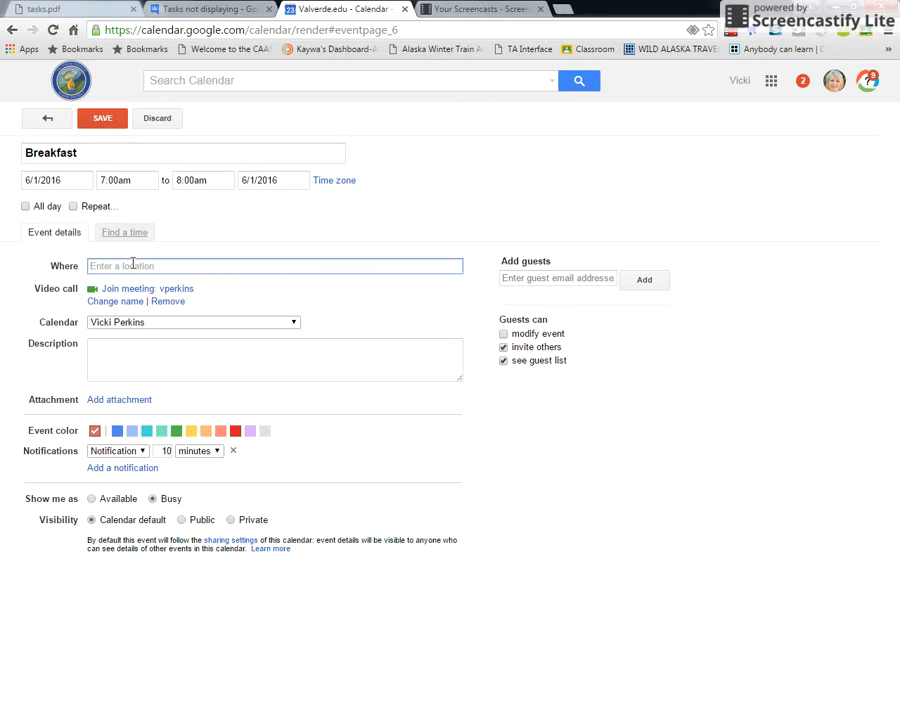
text(Farmer Boys)
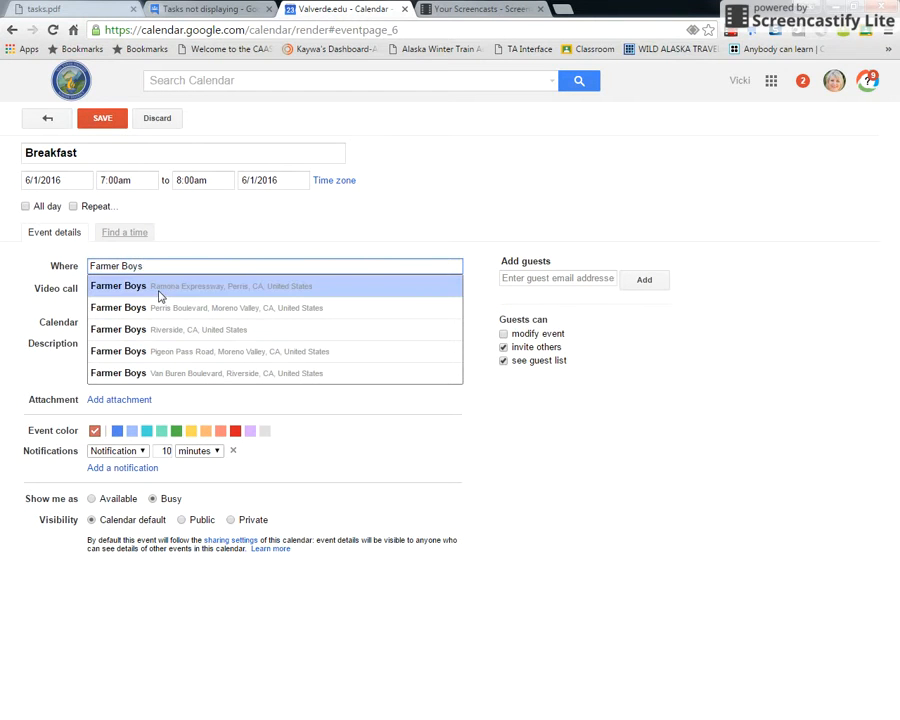
click(516, 410)
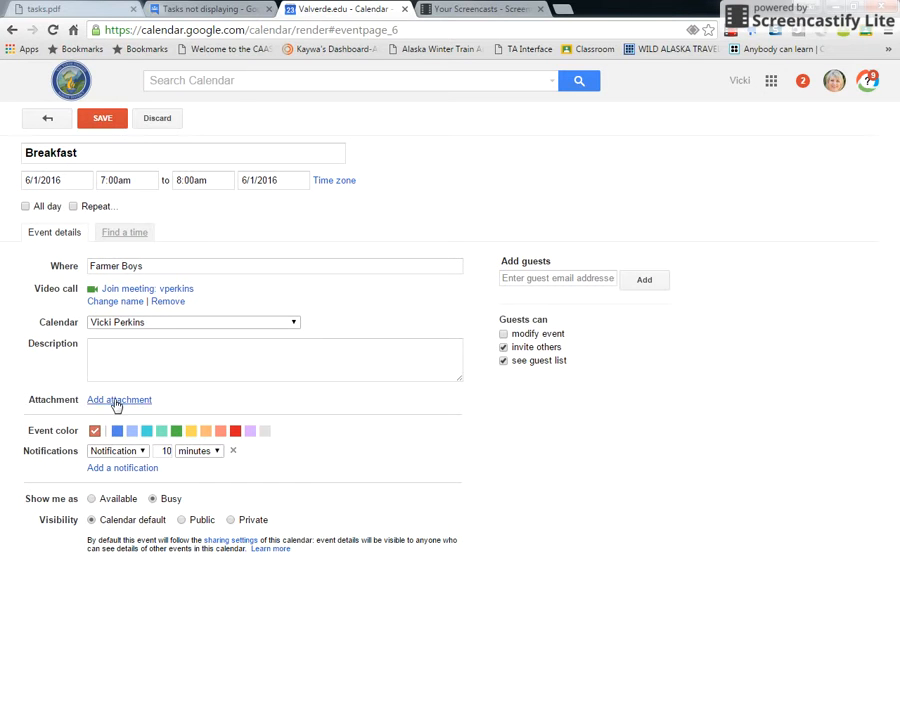
Give the Breakfast event 15-minute and 1-day notifications and save it
double_click(166, 451)
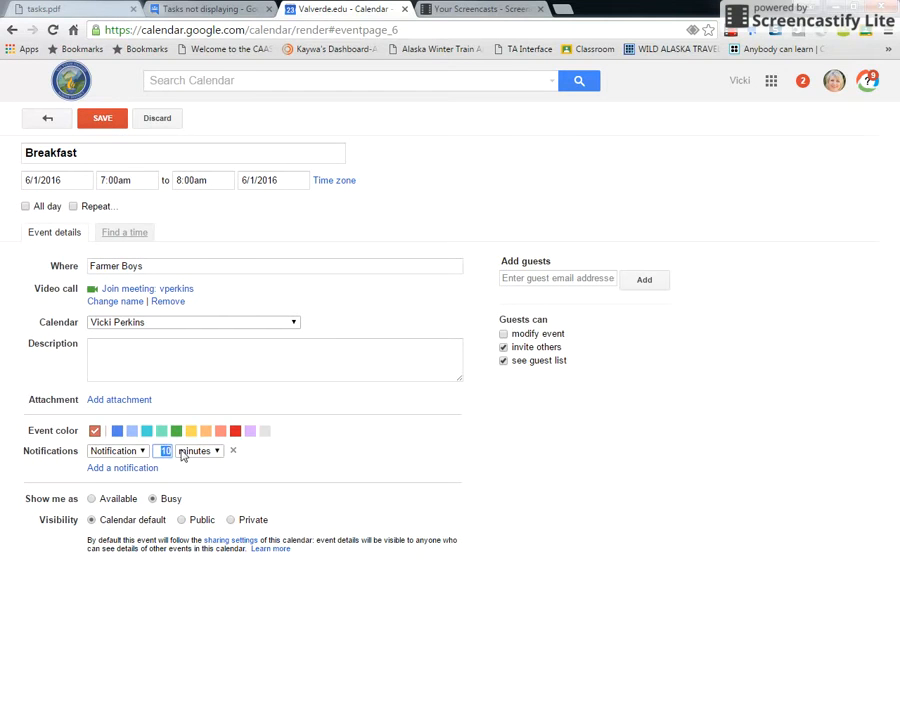
text(15)
click(122, 468)
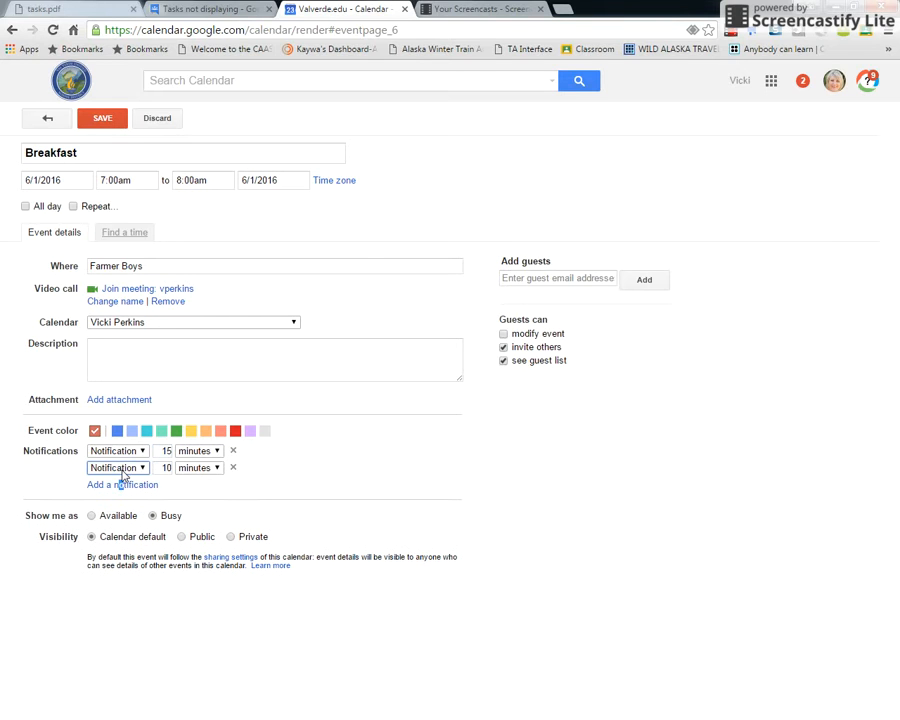
click(206, 468)
click(190, 503)
double_click(165, 468)
text(1)
click(113, 123)
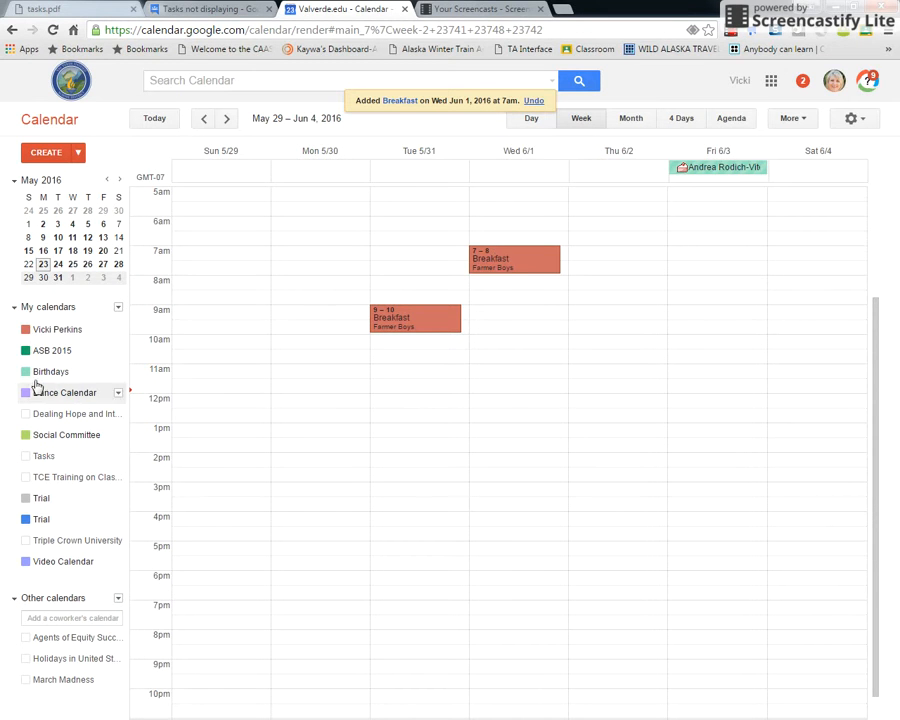
Open the task list, view the 'bring dvd' task's details, then close the panel
click(47, 459)
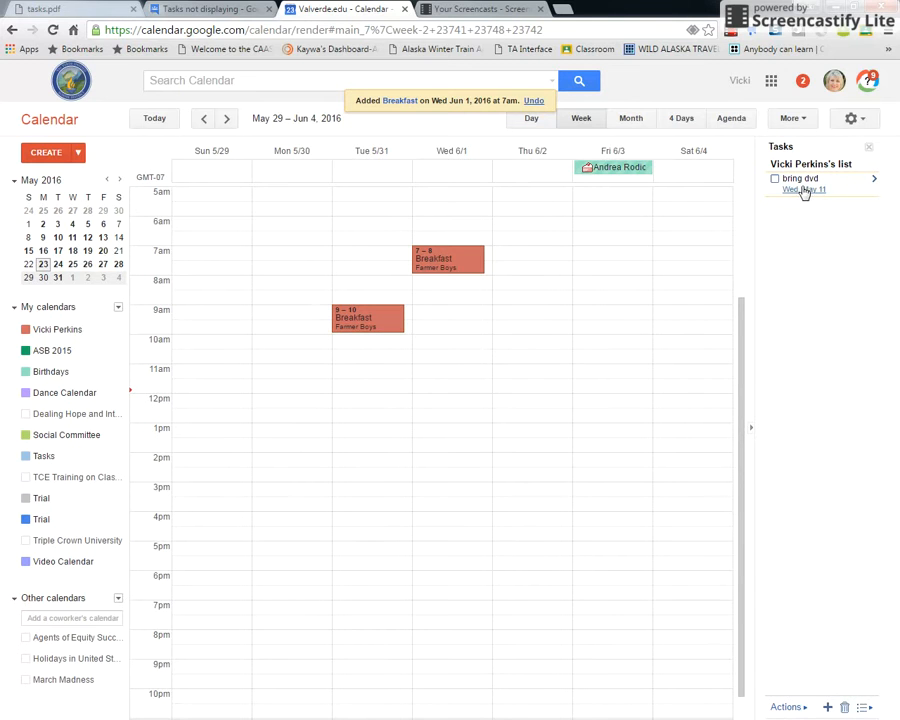
click(875, 180)
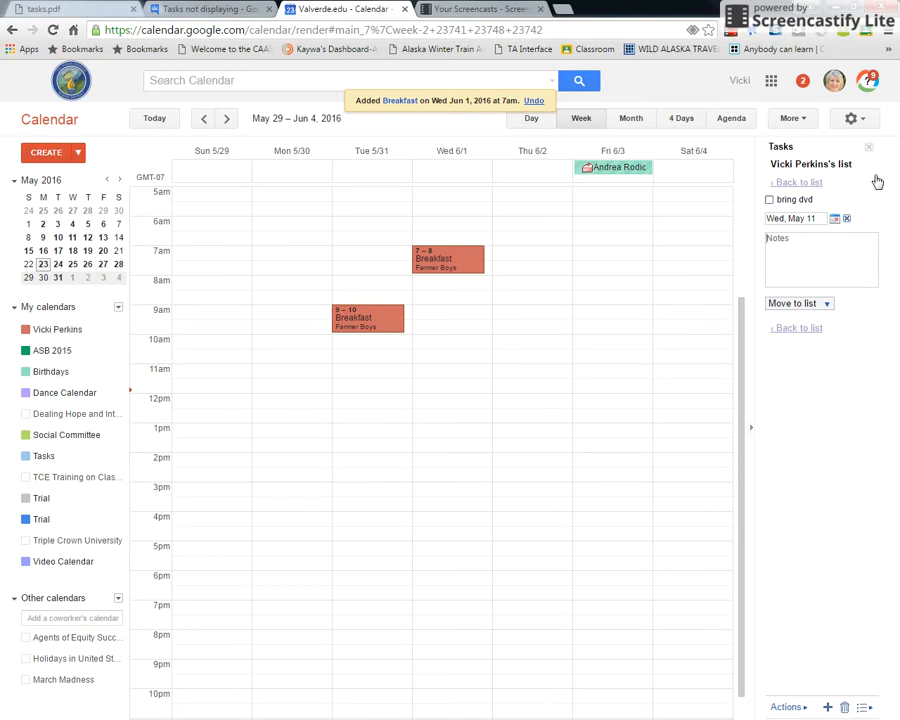
click(799, 274)
click(866, 148)
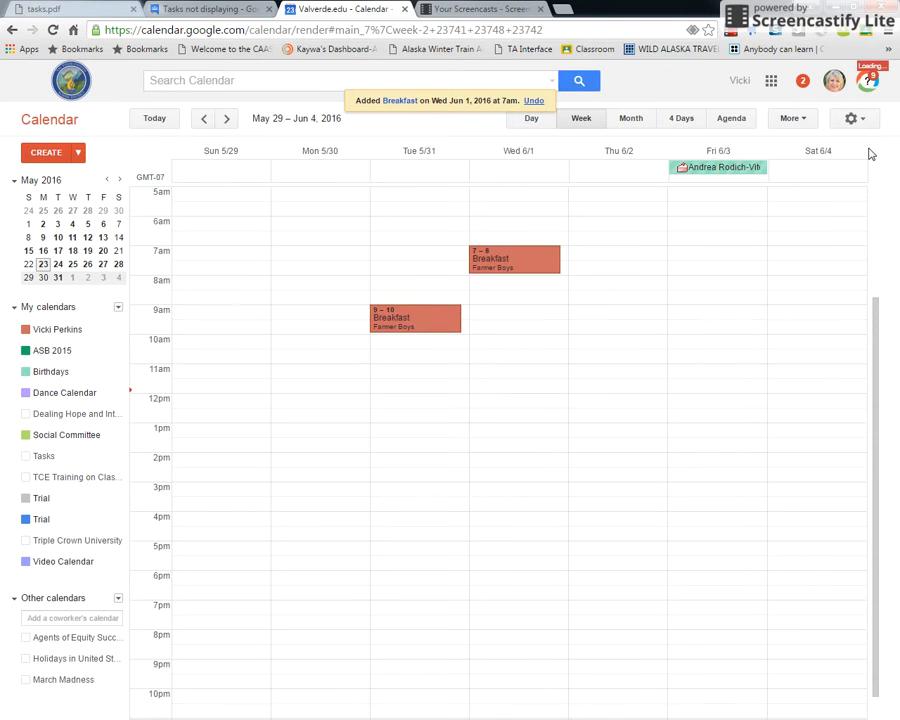
Show the Tasks calendar, mark 'bring dvd' complete, and add a new blank task
click(43, 456)
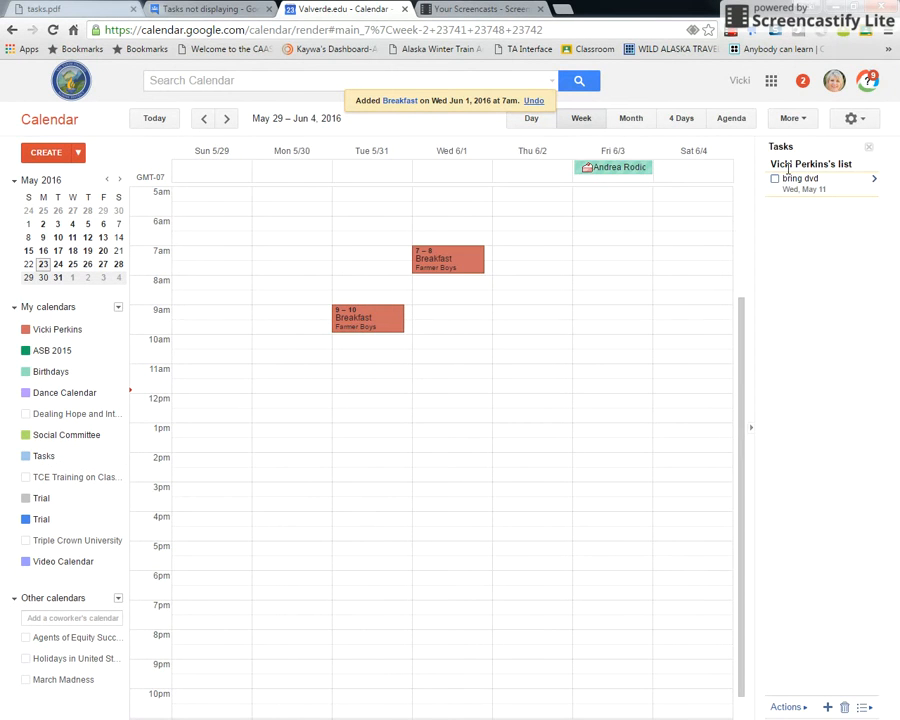
click(775, 180)
click(828, 707)
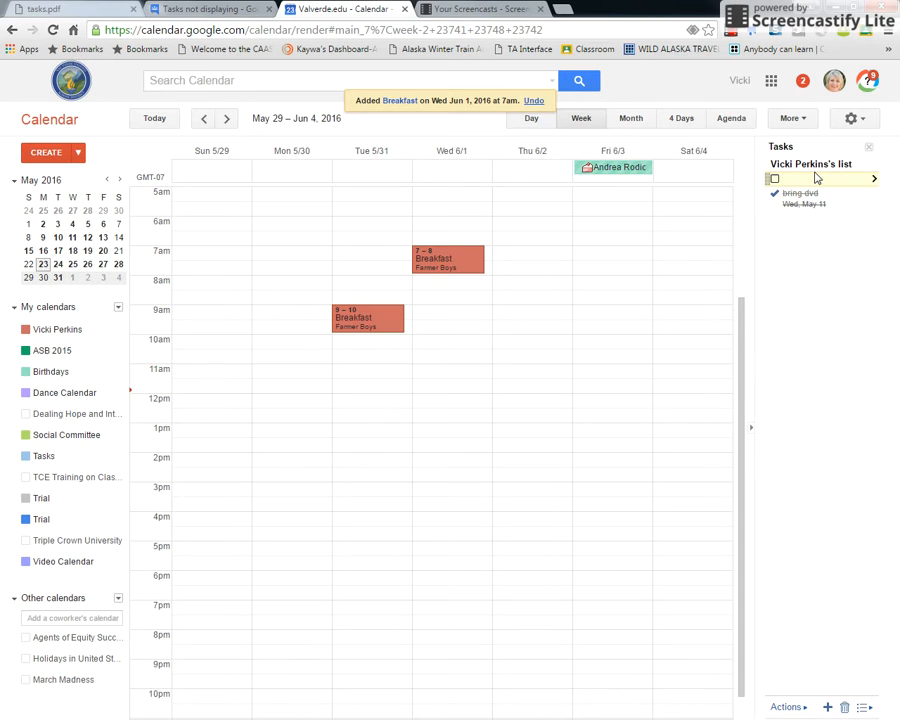
Name the new task 'bring cd to breakfast' and set its due date to Wed, Jun 1
text(bring )
text(lun)
text(co)
text(ld breakfast)
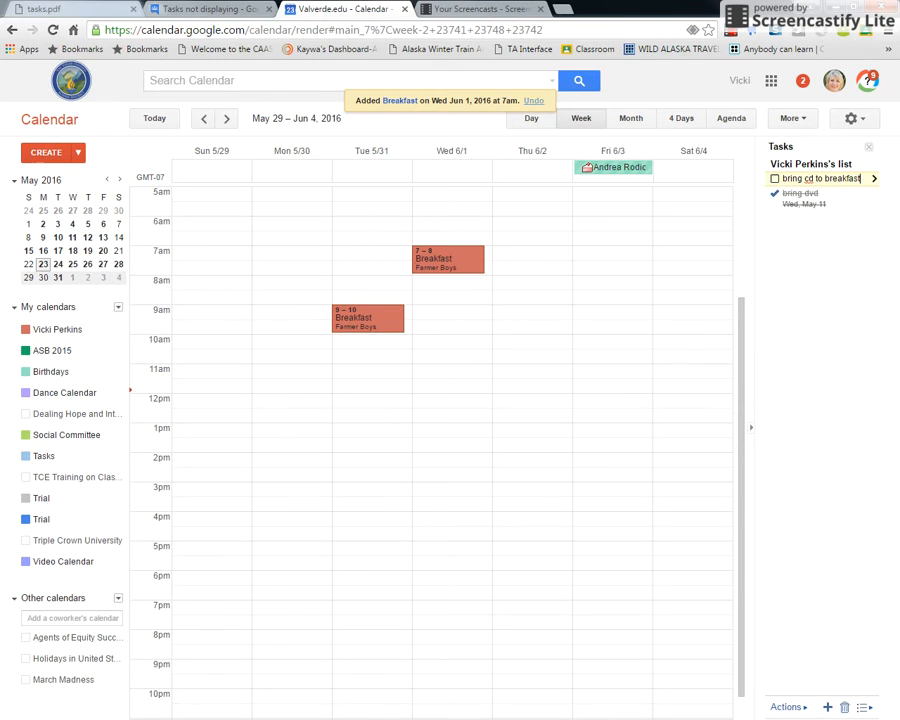
click(875, 180)
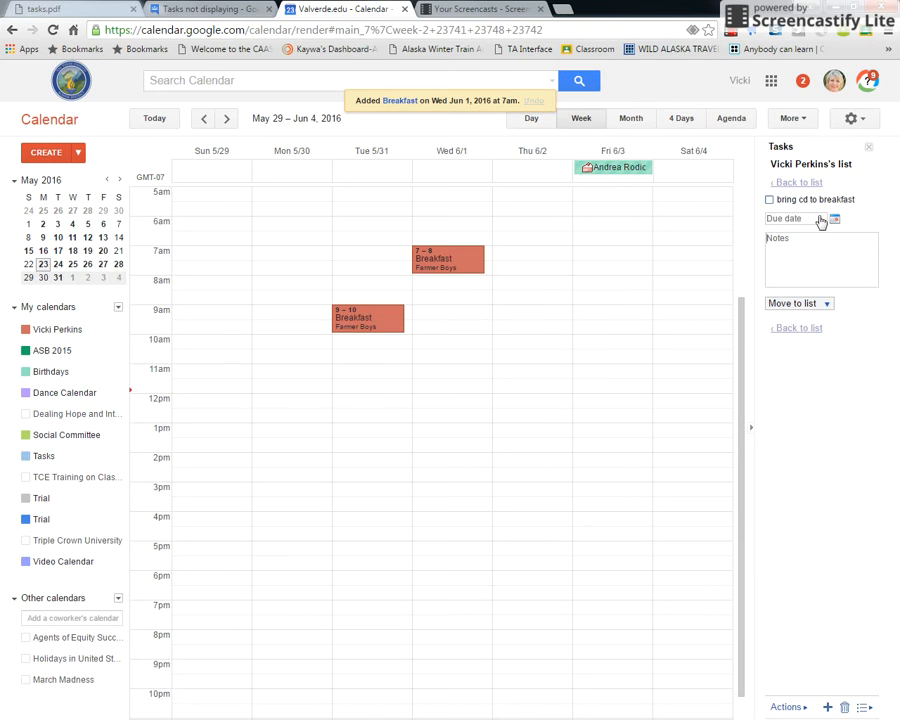
click(836, 220)
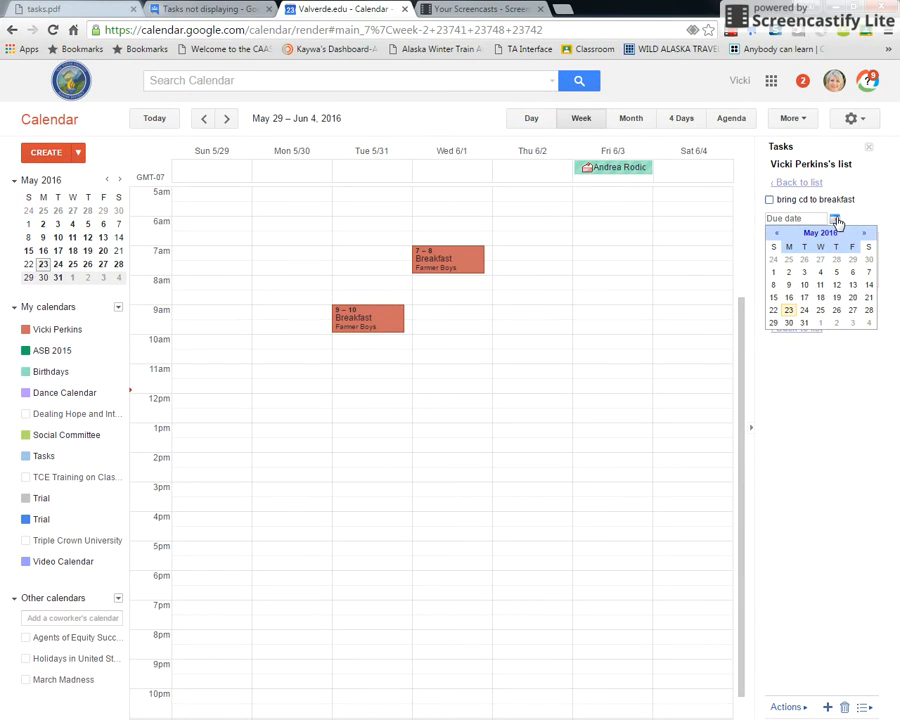
click(865, 233)
click(821, 260)
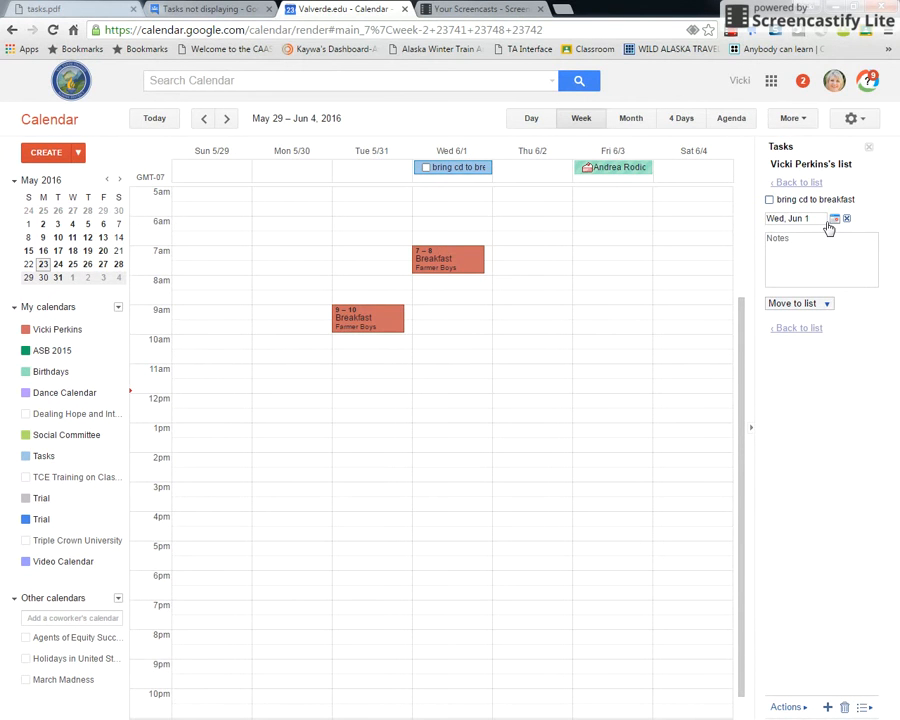
click(814, 329)
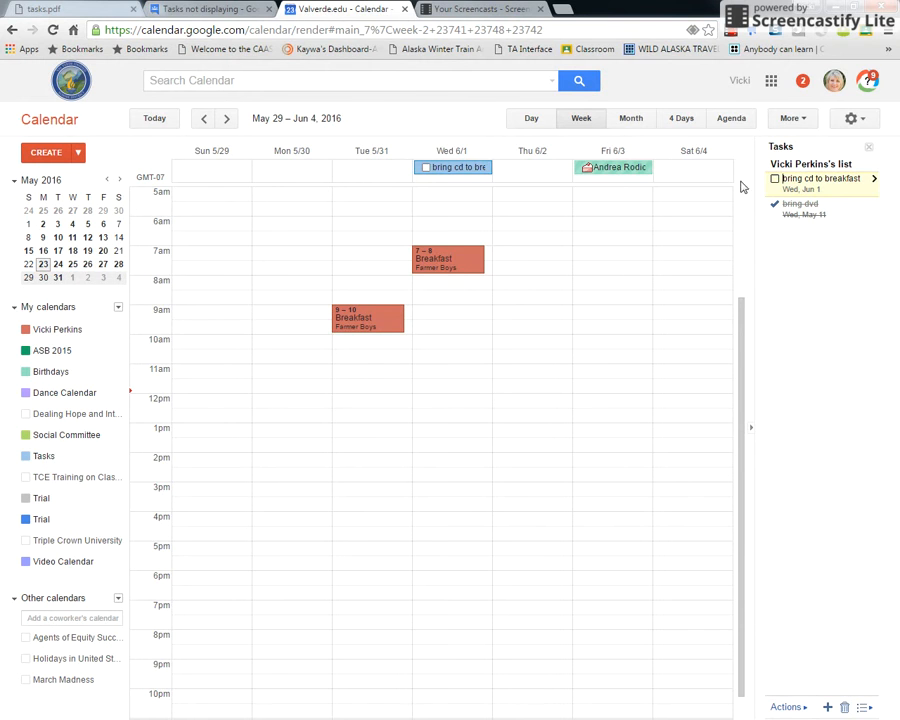
Toggle Tasks off and on, then start a new empty task below 'bring dvd'
click(868, 148)
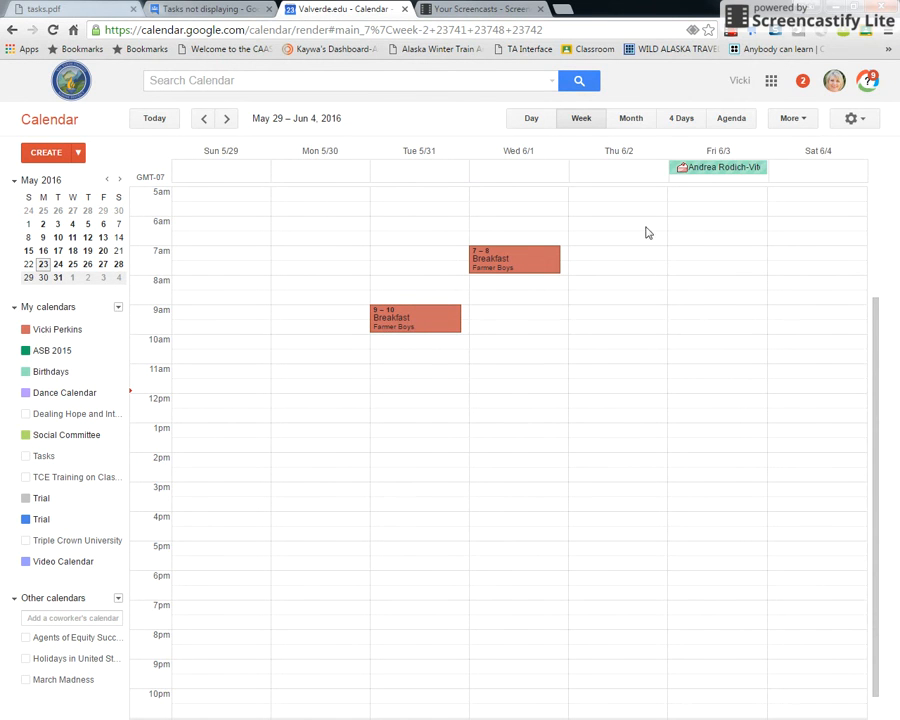
click(46, 458)
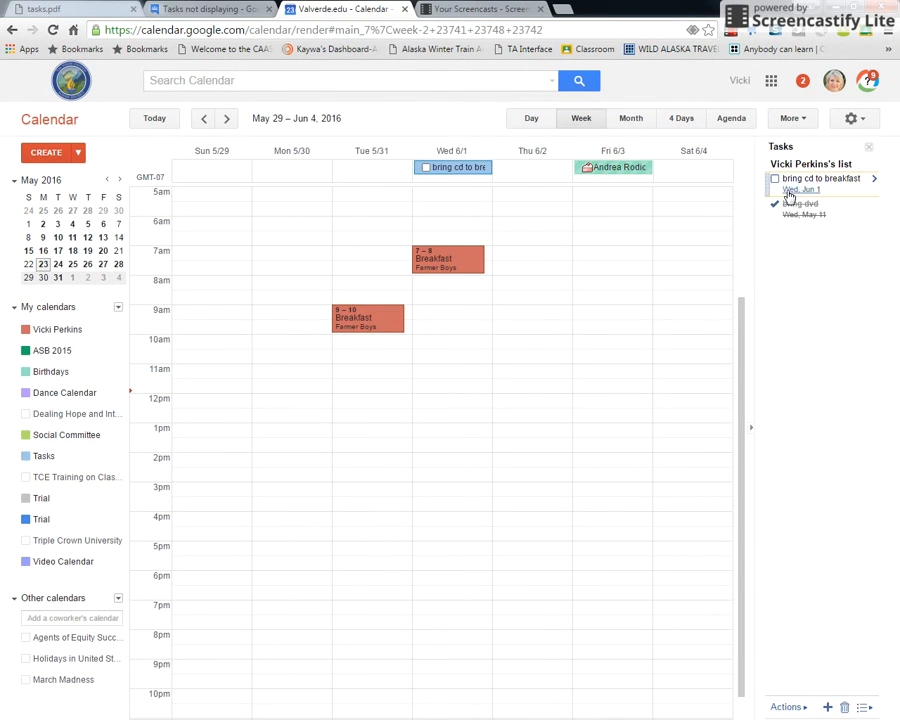
click(801, 707)
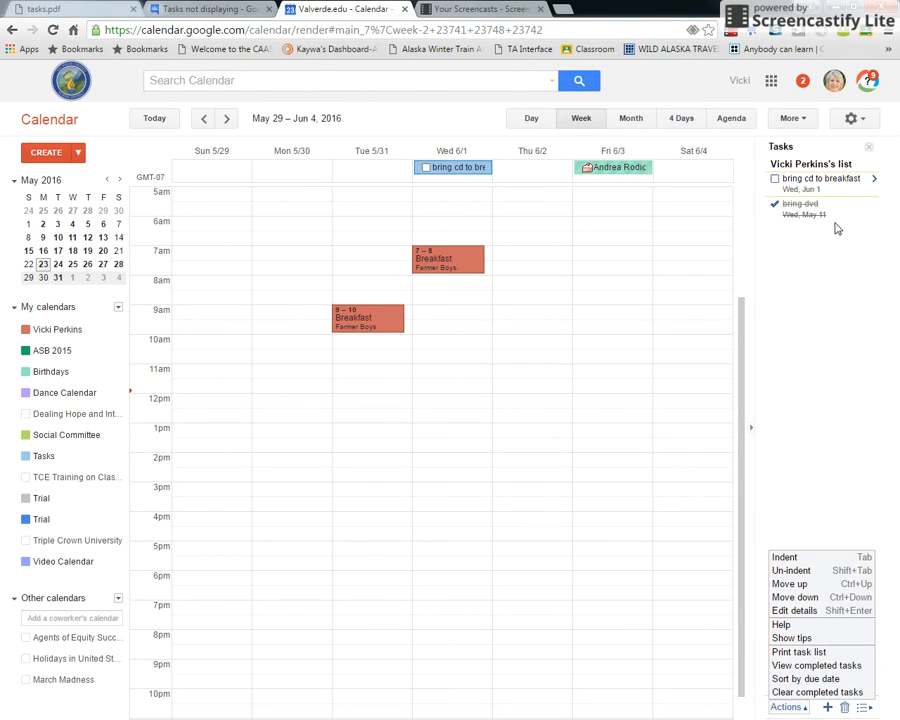
click(776, 414)
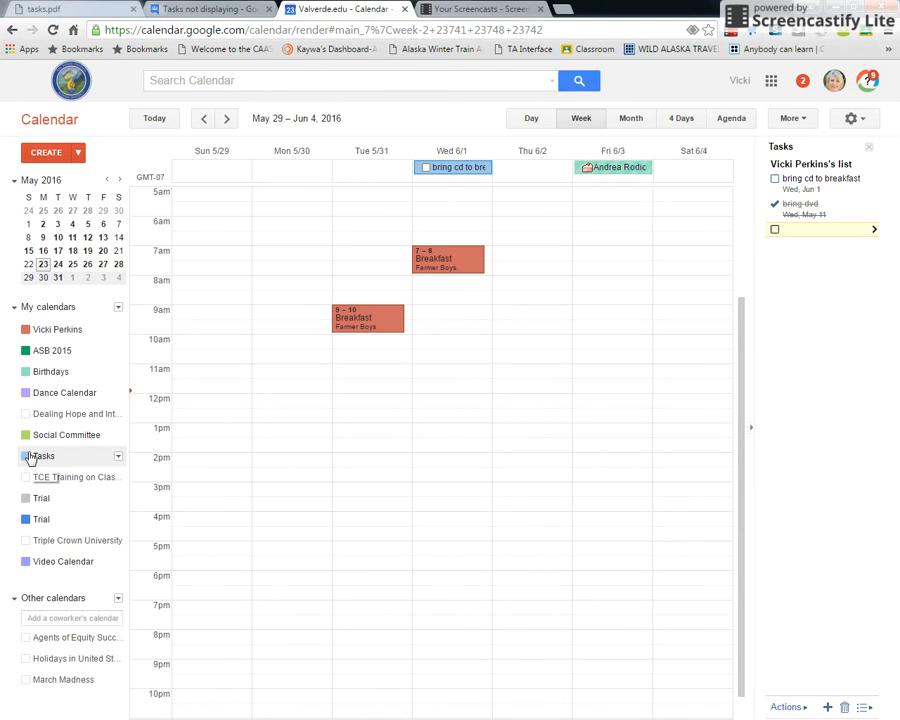
Add a 'collect seashells' task with a note to email a contact
click(827, 707)
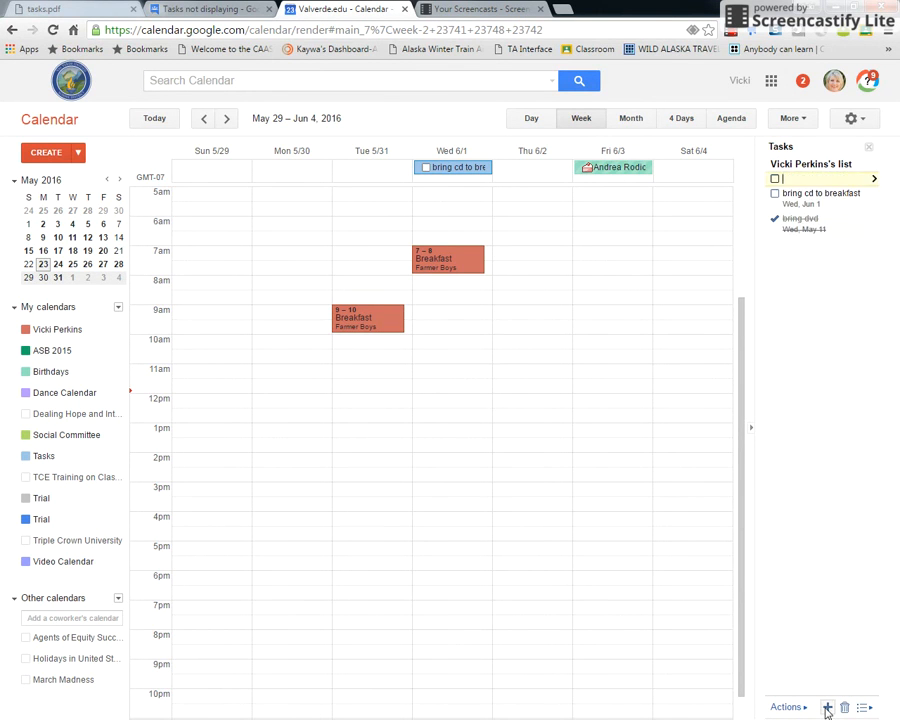
text(collect seashells)
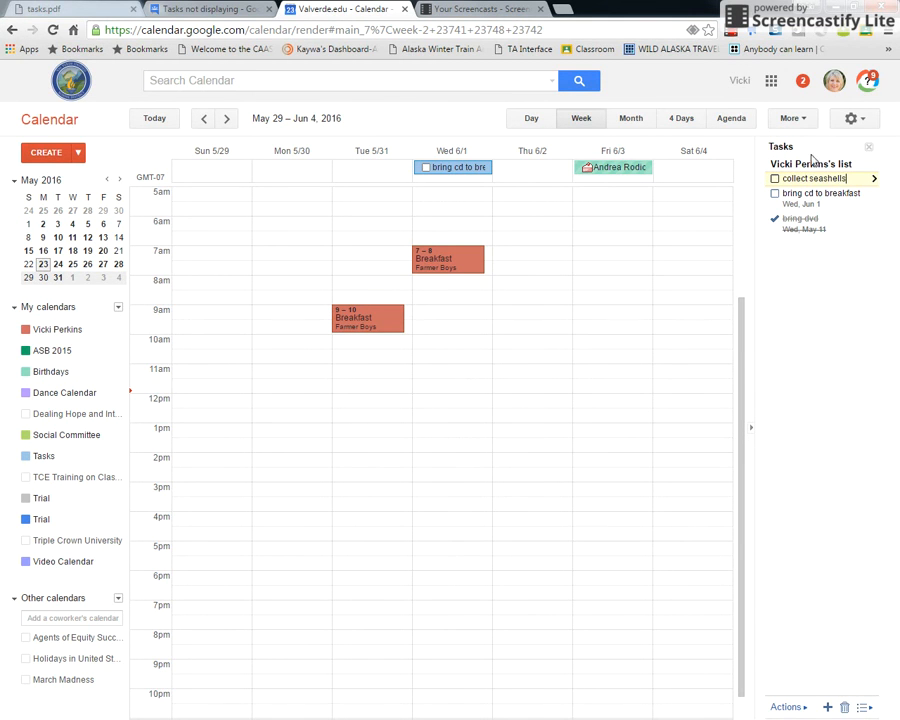
click(874, 181)
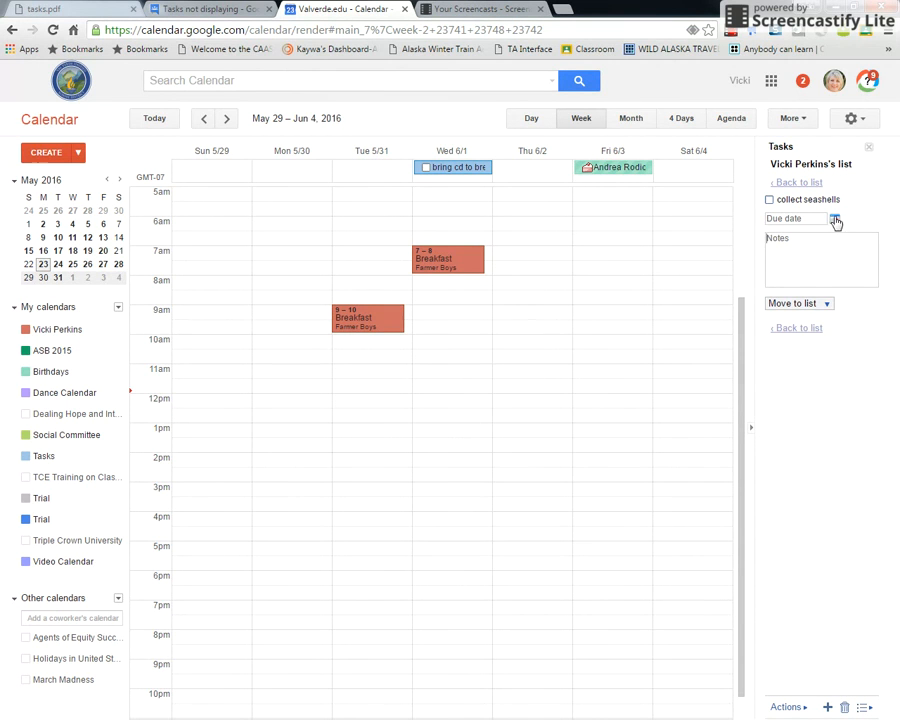
click(836, 222)
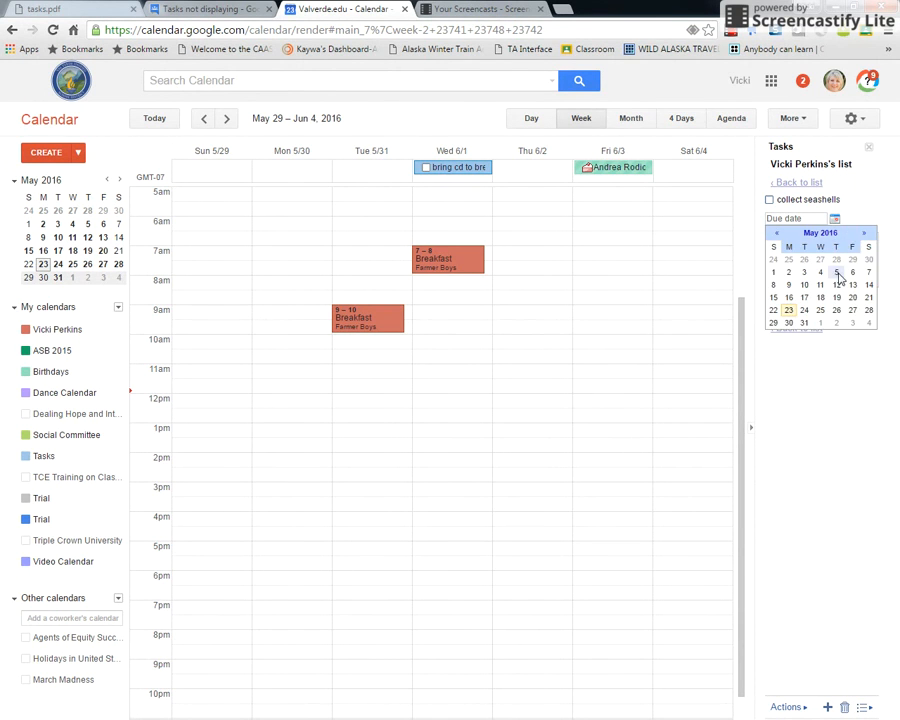
click(840, 330)
click(794, 251)
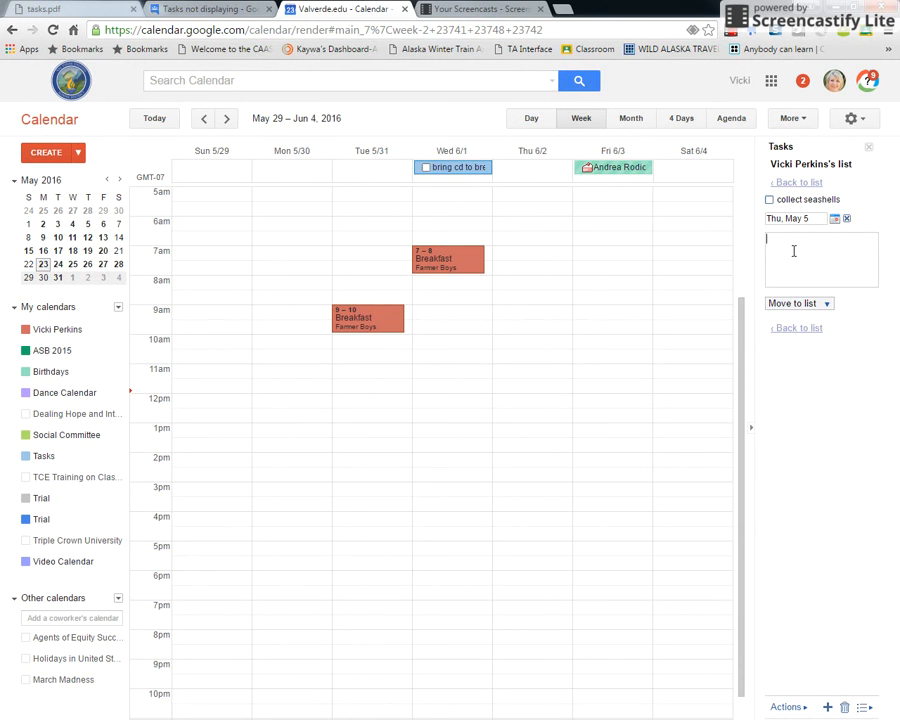
Change the task's due date to Thu, Jun 2 and hide tasks from the week view
click(834, 218)
click(861, 236)
click(836, 259)
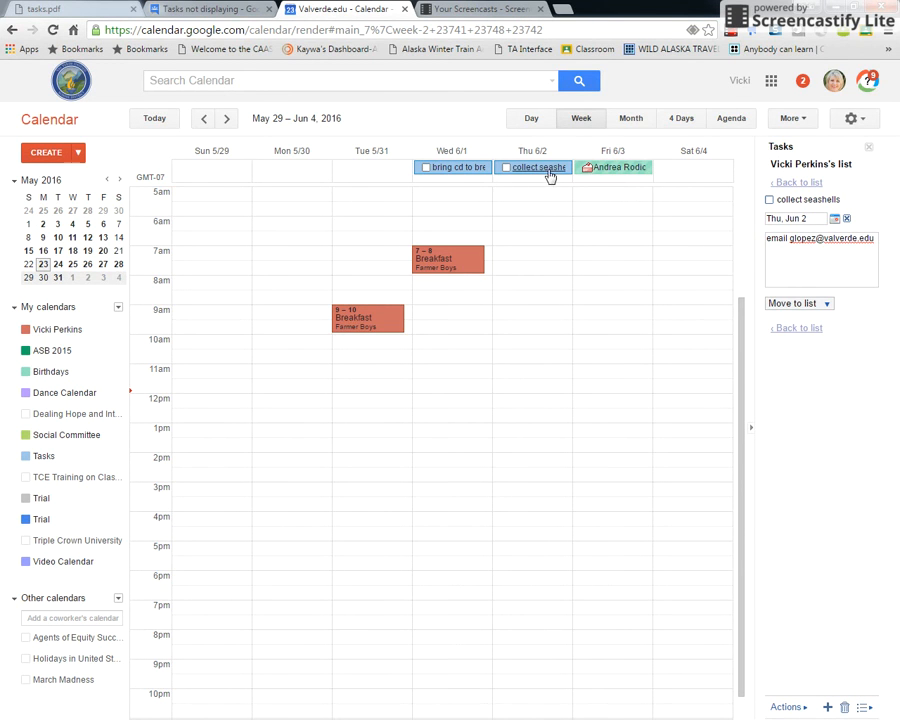
click(868, 147)
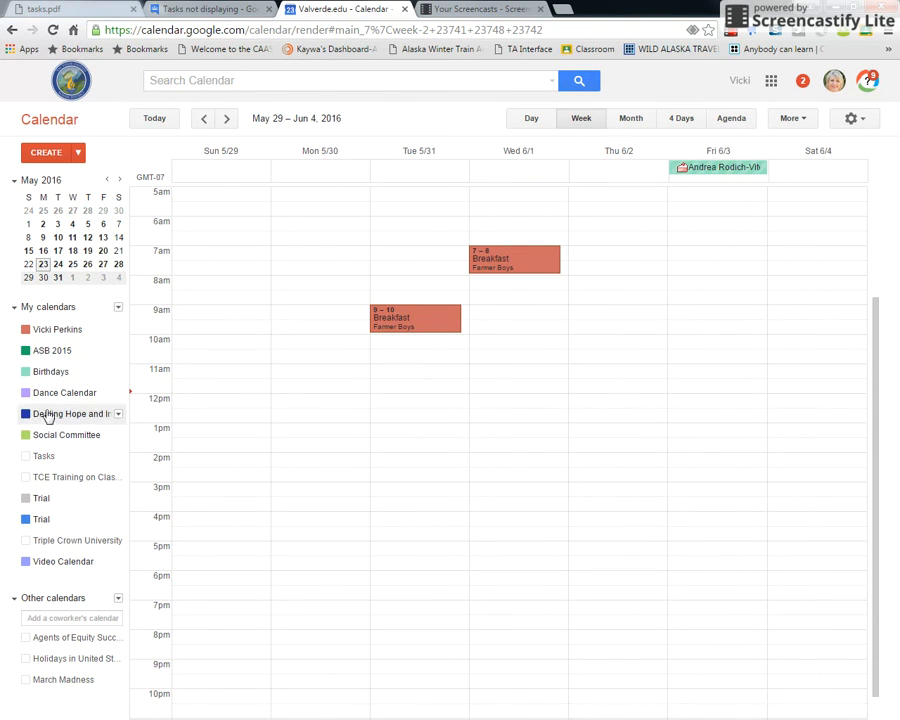
Show tasks again and open the 'collect seashells' details on Thu 6/2
click(29, 458)
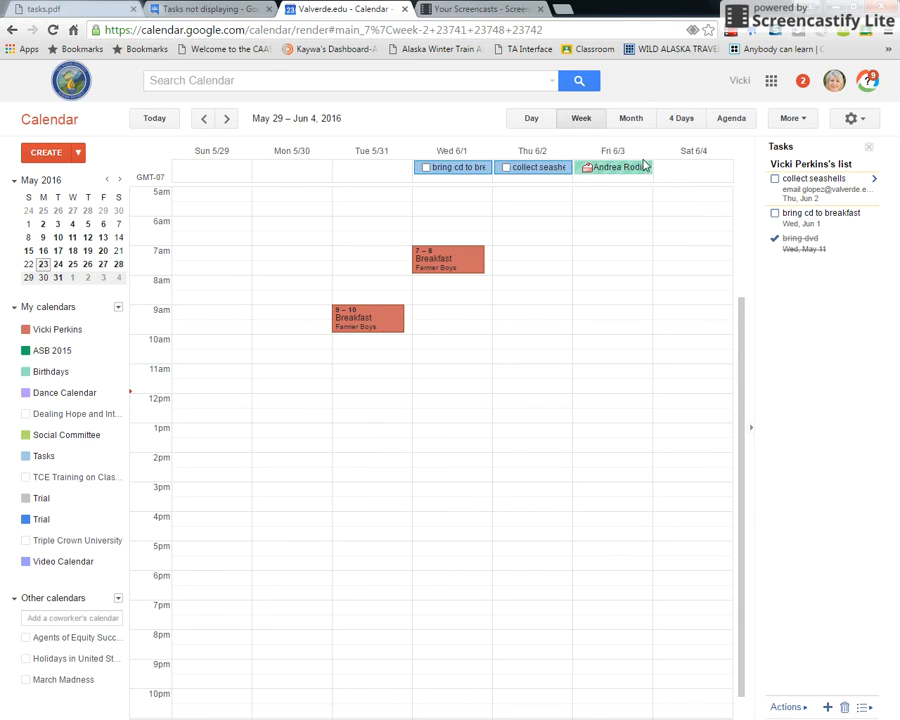
click(537, 168)
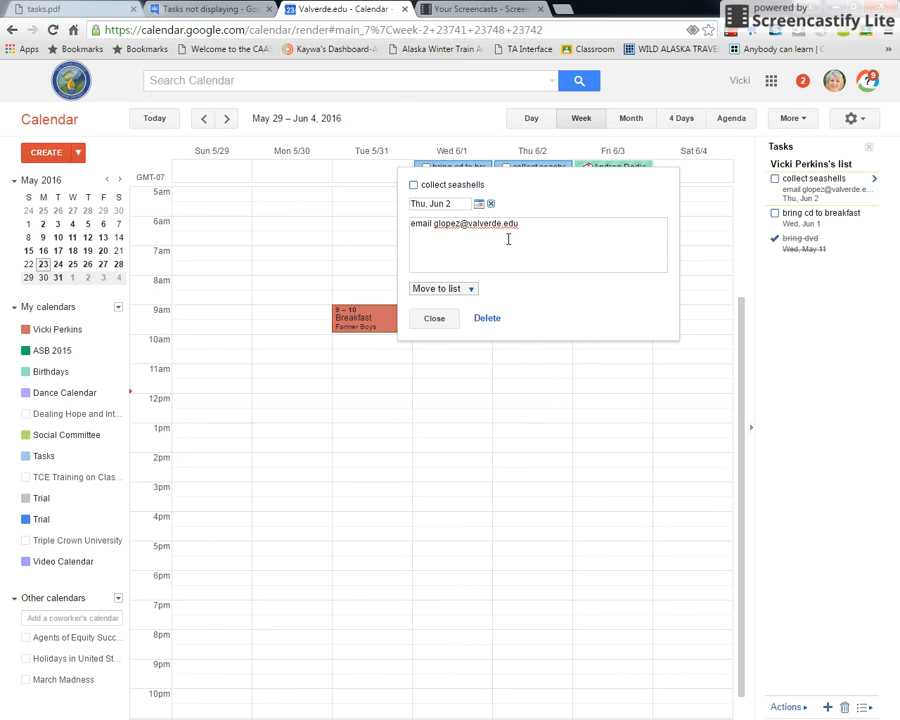
click(731, 36)
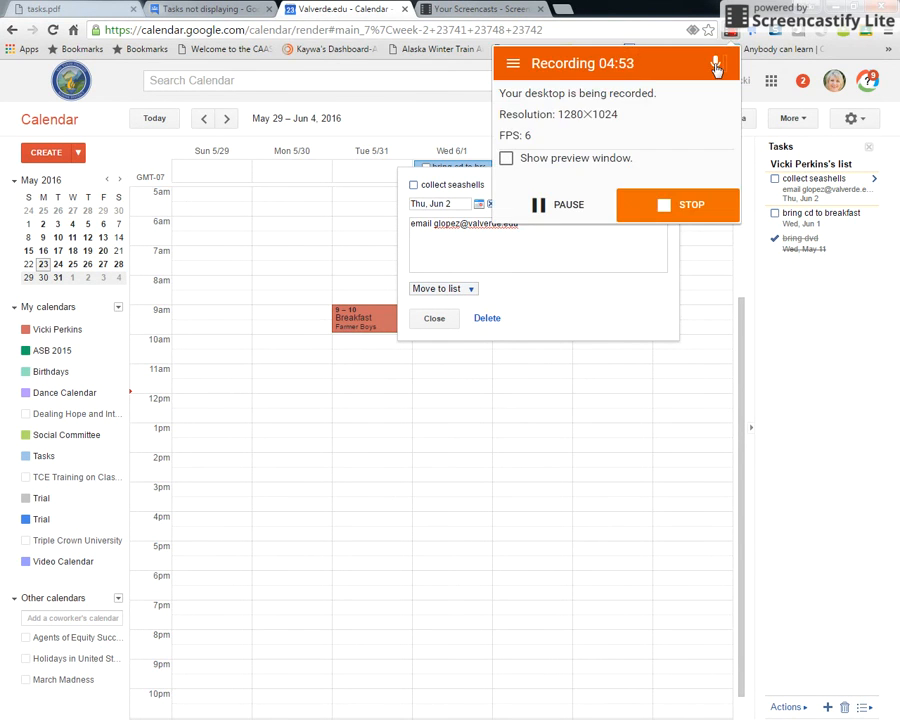